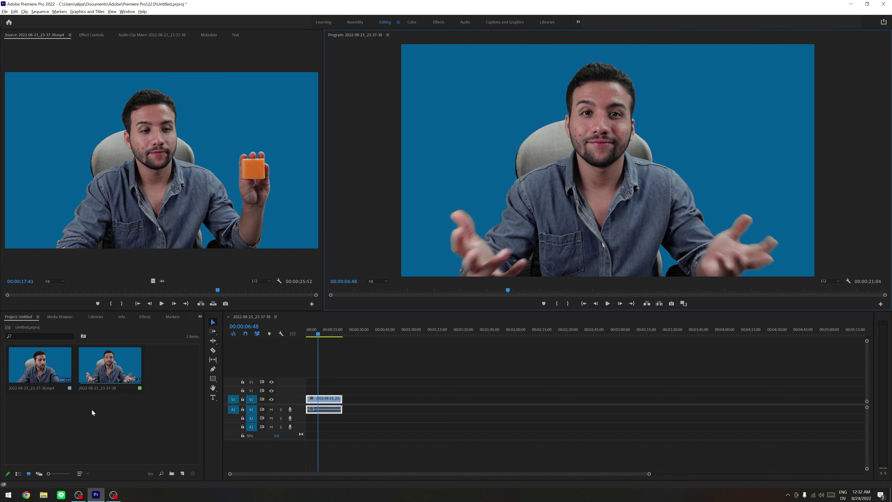
Play the sequence from its start to review it, then move to another moment
drag(318, 334, 298, 337)
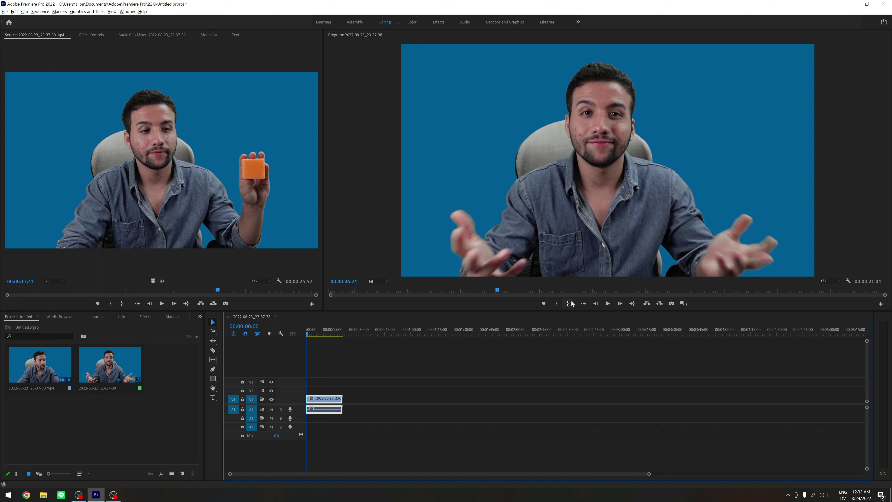
click(604, 303)
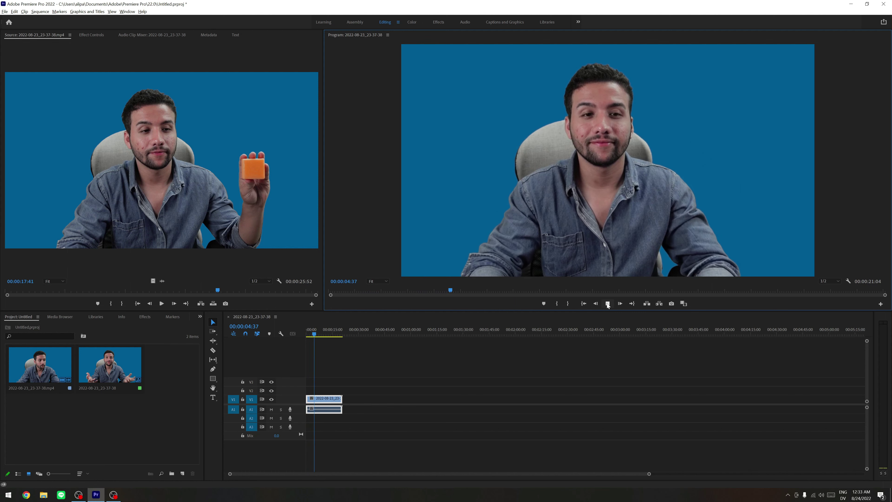
click(608, 303)
drag(313, 335, 311, 336)
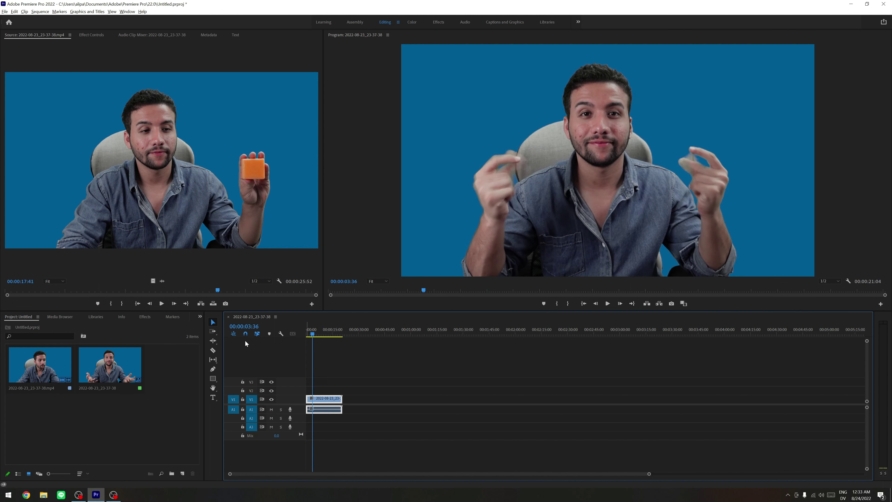
Use the Razor Tool to split the V1/A1 clip at the current frame and at later points
click(213, 351)
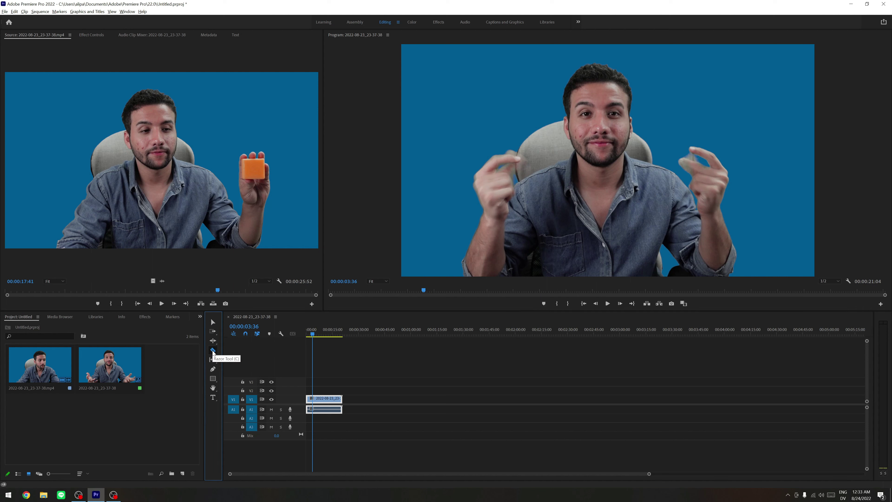
click(312, 399)
drag(312, 335, 327, 338)
click(327, 398)
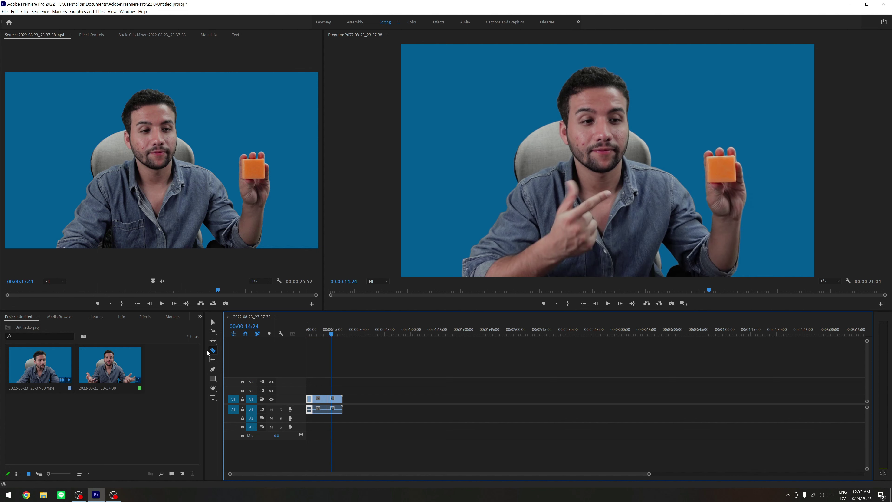
click(332, 399)
With the Selection tool, select the middle piece of the split clip and play it back
click(316, 337)
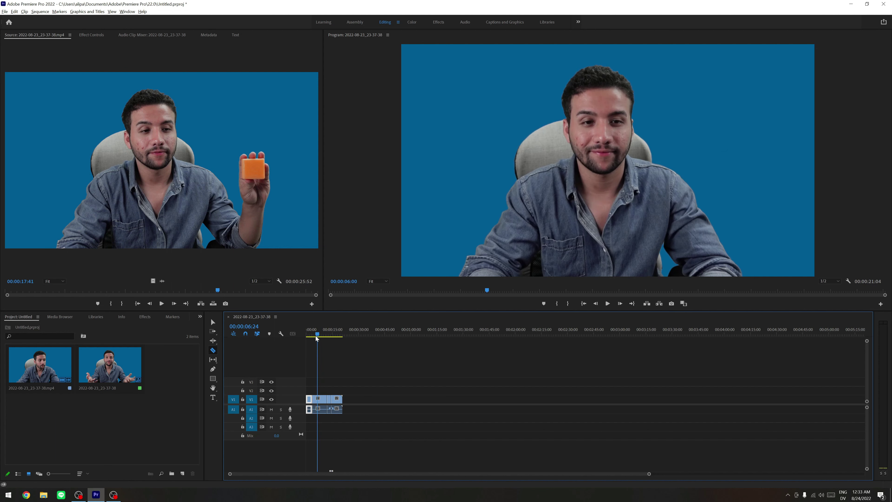
key(v)
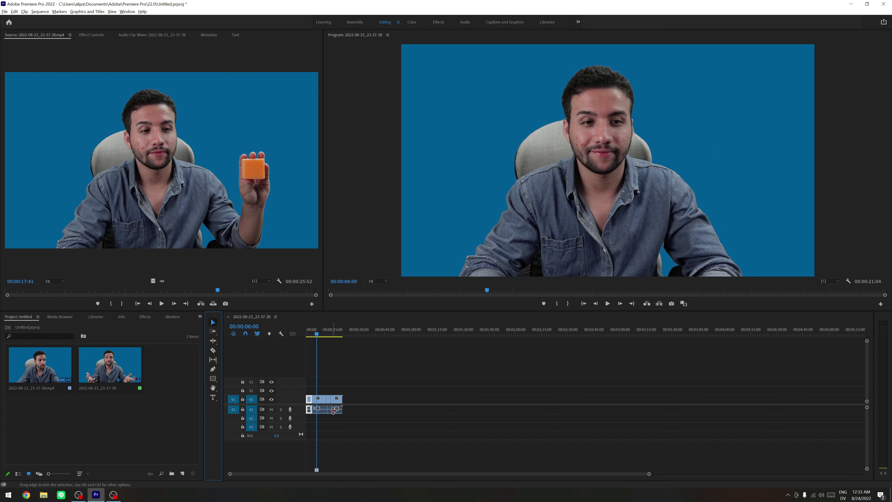
click(321, 400)
key(space)
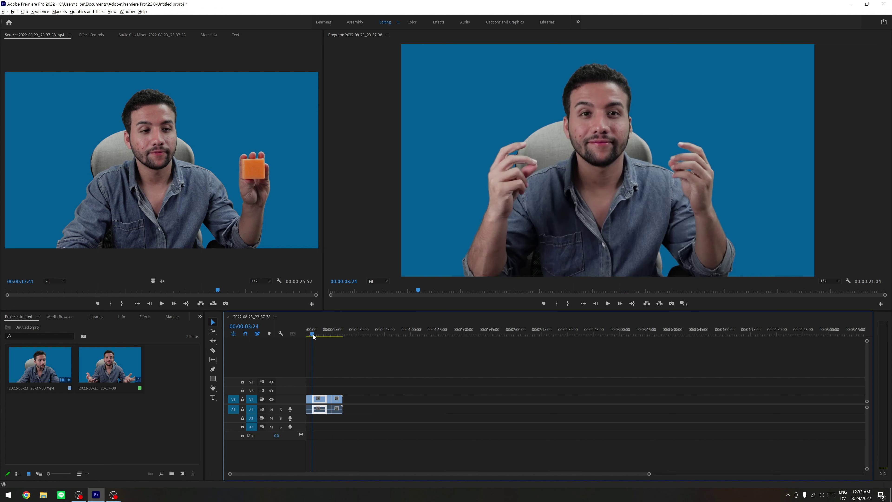
drag(320, 338, 315, 338)
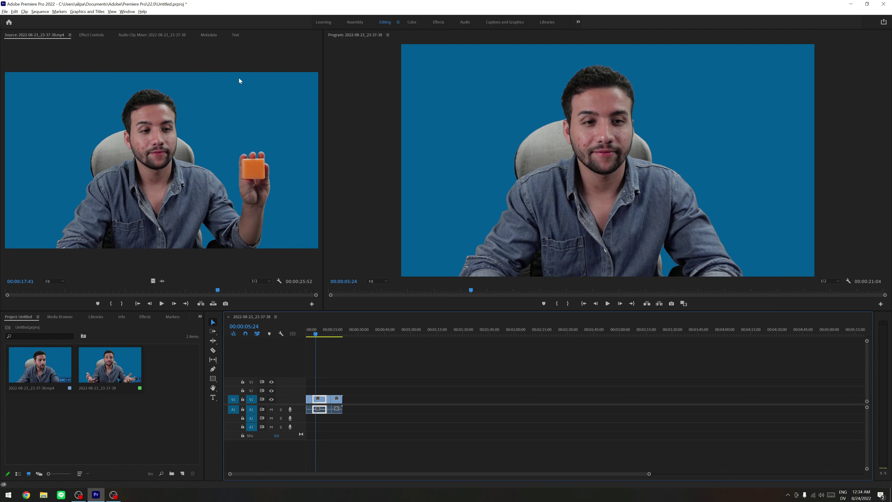
Show the Lumetri Color panel from the Window menu and expand its HSL Secondary section
click(126, 12)
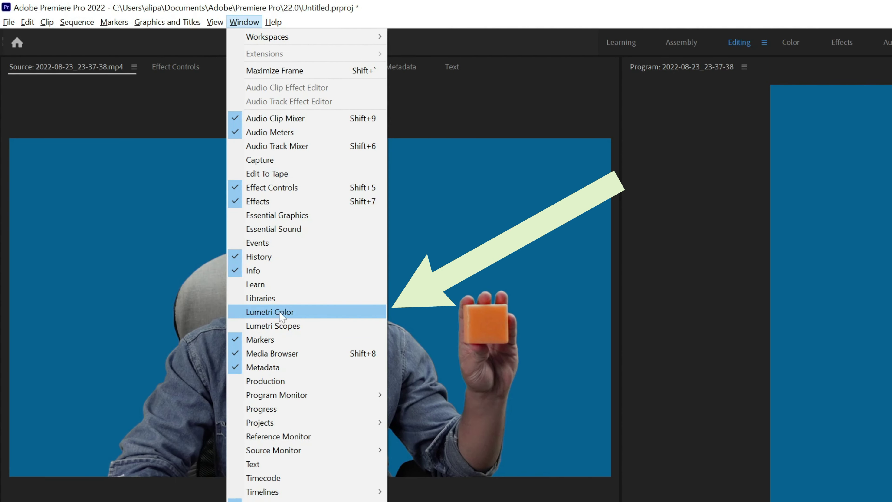
click(249, 315)
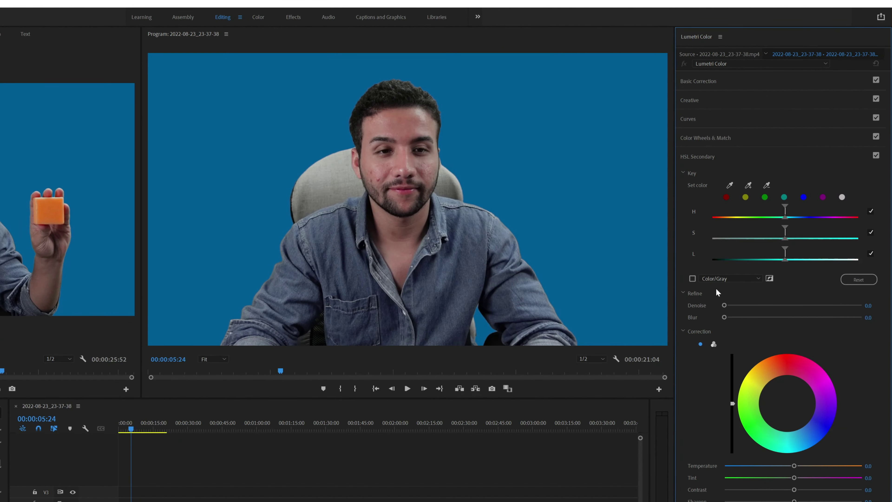
click(695, 159)
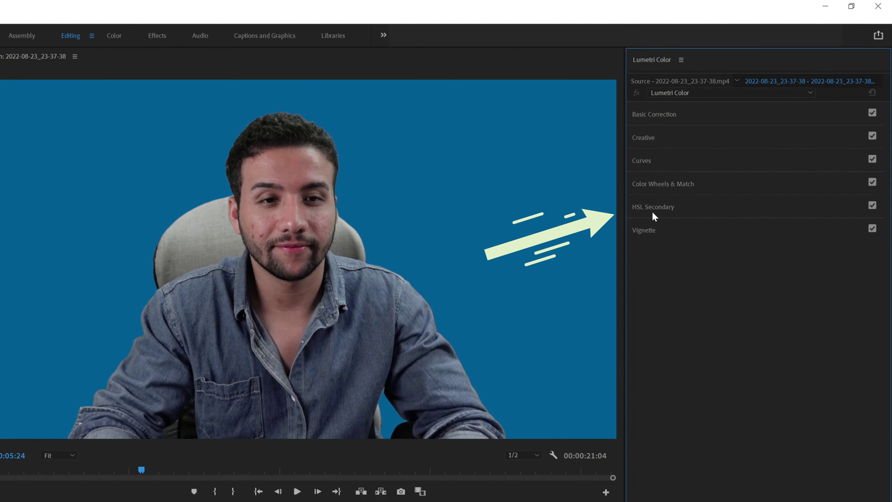
click(678, 184)
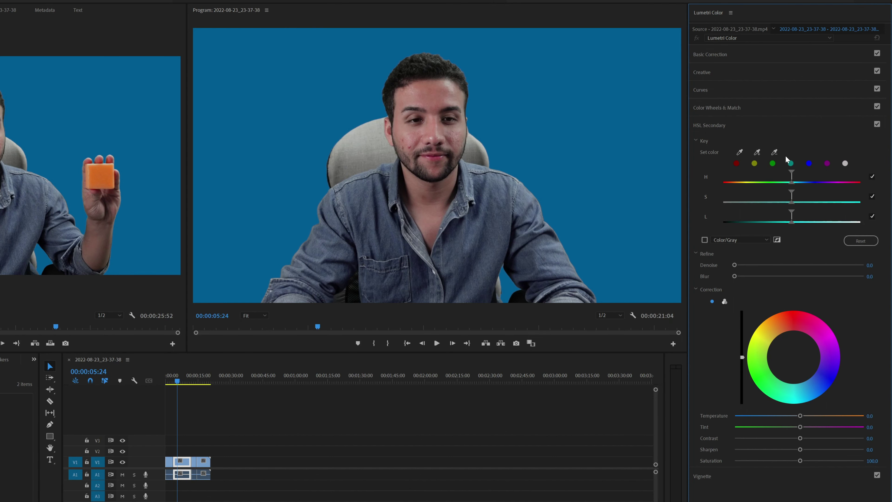
Sample the blue background with the Set color eyedropper and widen the key's hue range
click(740, 152)
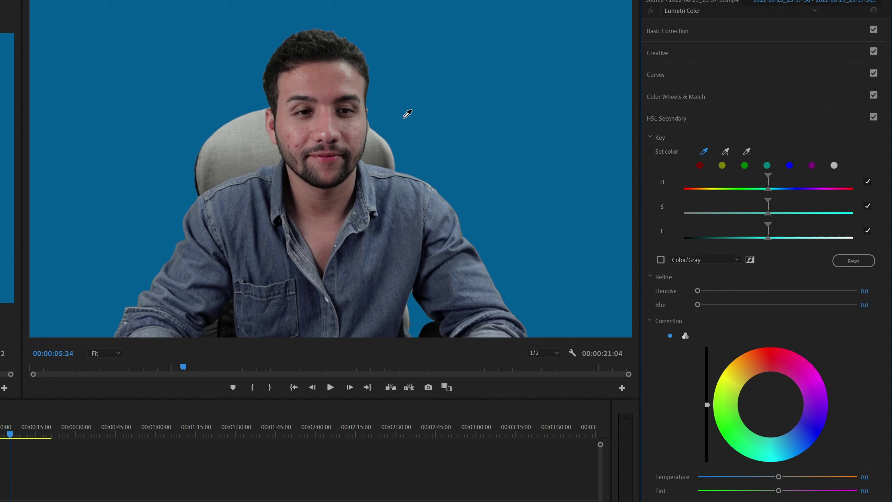
click(398, 102)
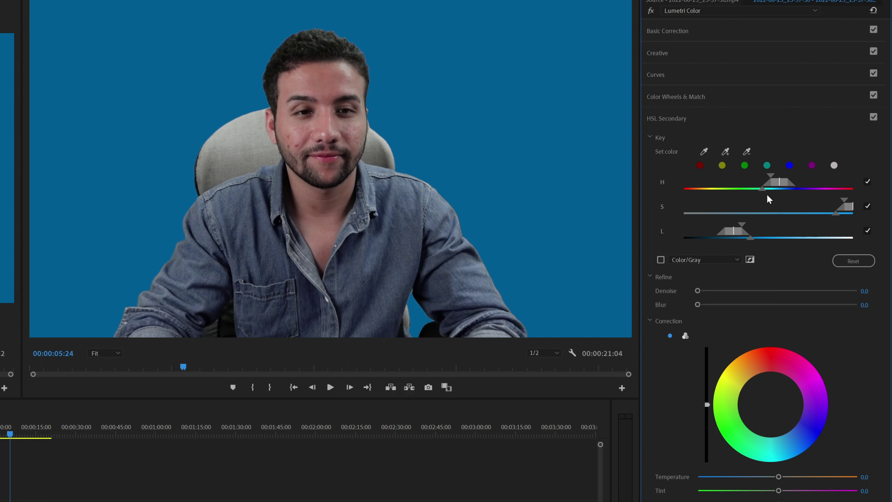
drag(763, 190, 790, 185)
click(704, 152)
Add more blue to the key, then tint the keyed backdrop green on the Correction wheel, checking with Color/Gray
click(477, 127)
click(661, 259)
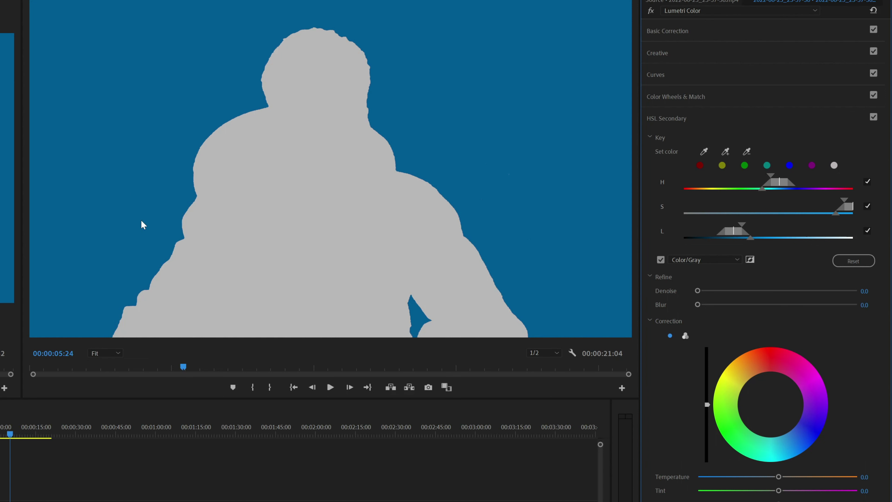
drag(798, 385, 772, 441)
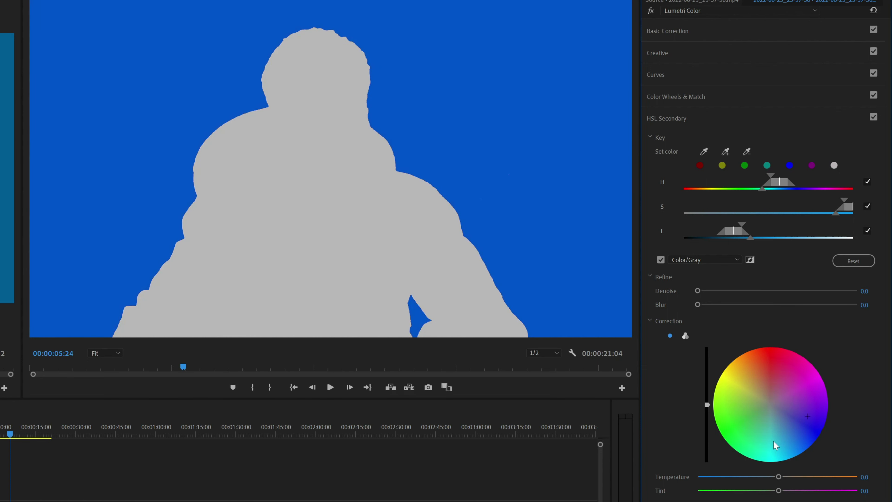
drag(785, 369, 741, 400)
drag(778, 375, 727, 431)
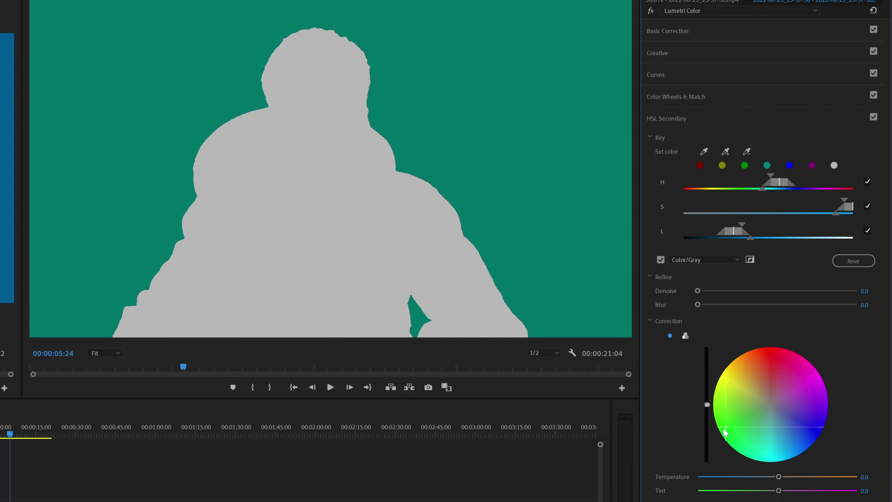
click(661, 260)
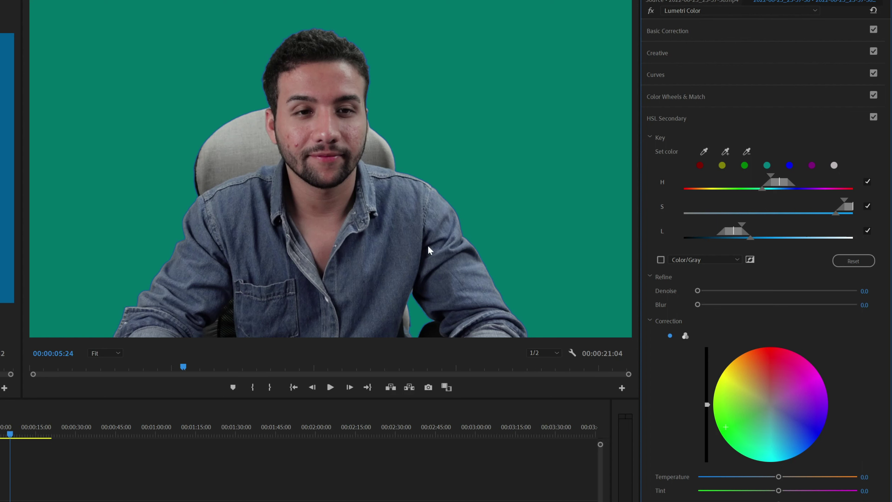
Toggle the HSL Secondary correction off and on, then scrub forward to the orange-cube clip segment
click(873, 118)
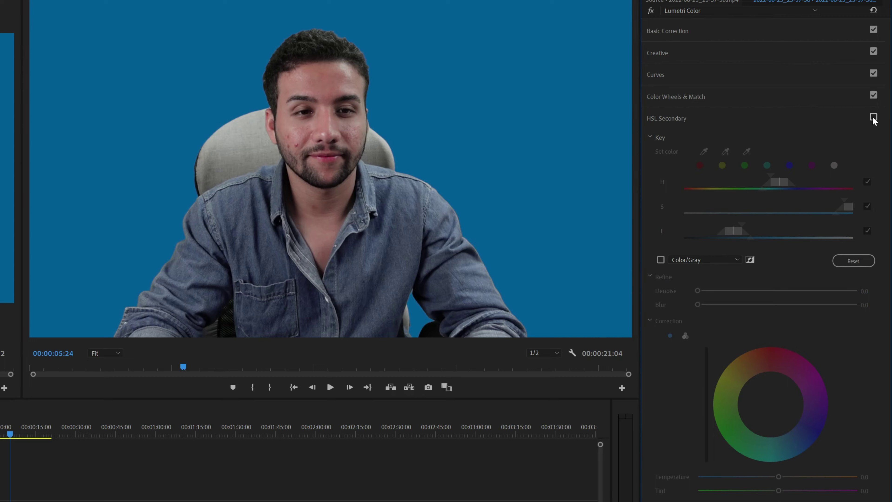
click(874, 117)
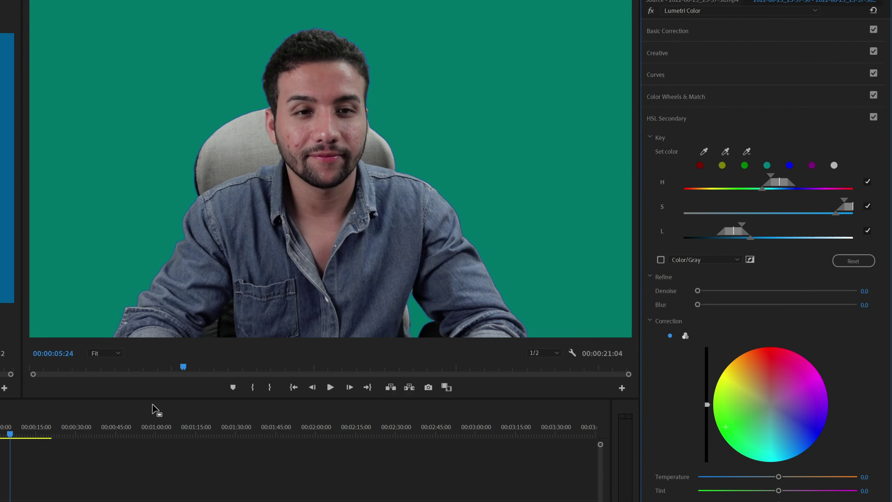
drag(9, 434, 18, 435)
drag(178, 385, 188, 385)
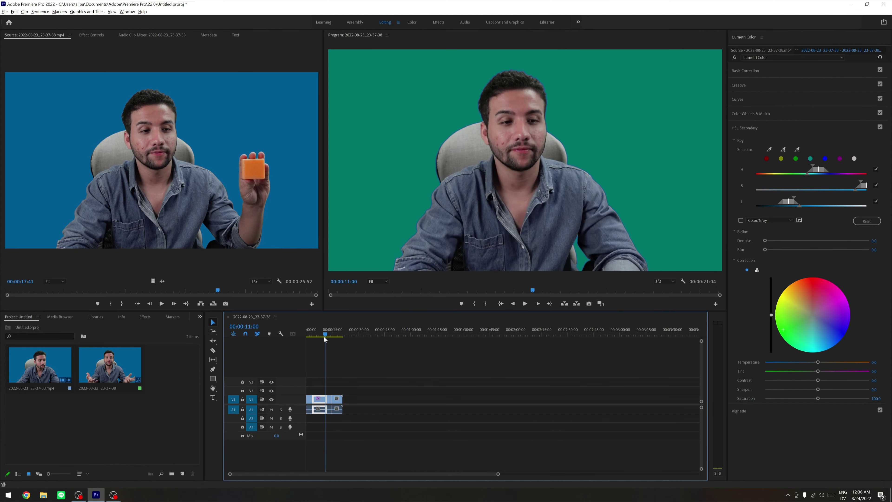
drag(328, 338, 330, 337)
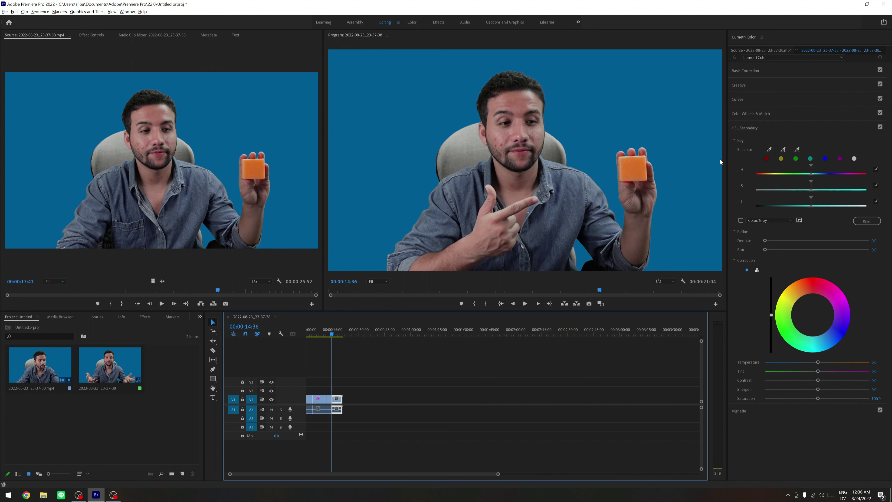
Reopen HSL Secondary and sample the orange cube in the Program monitor as the key colour
click(749, 128)
click(758, 127)
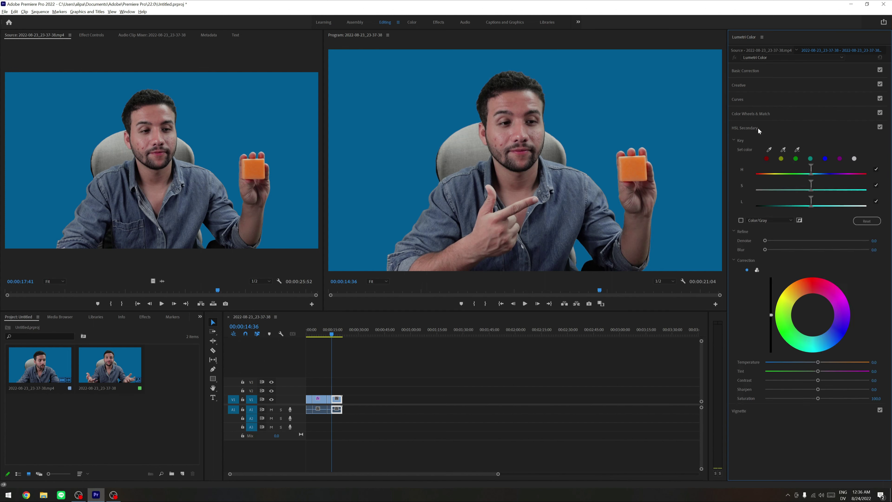
click(770, 149)
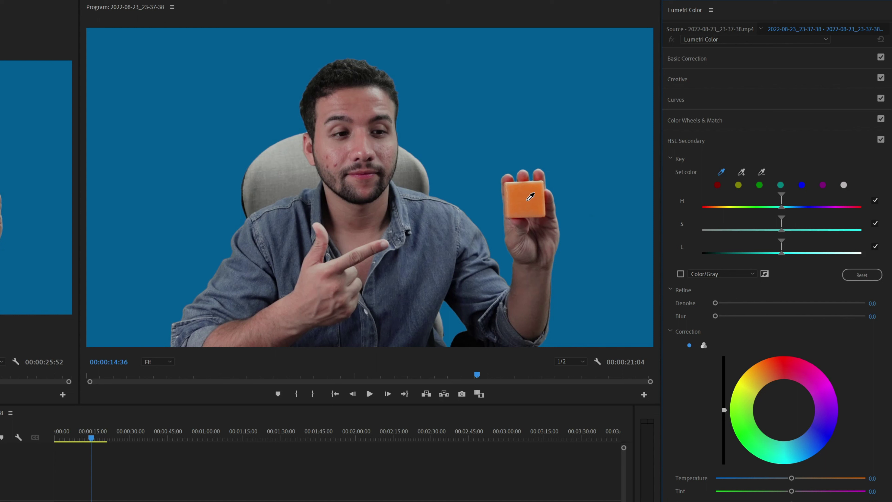
click(529, 192)
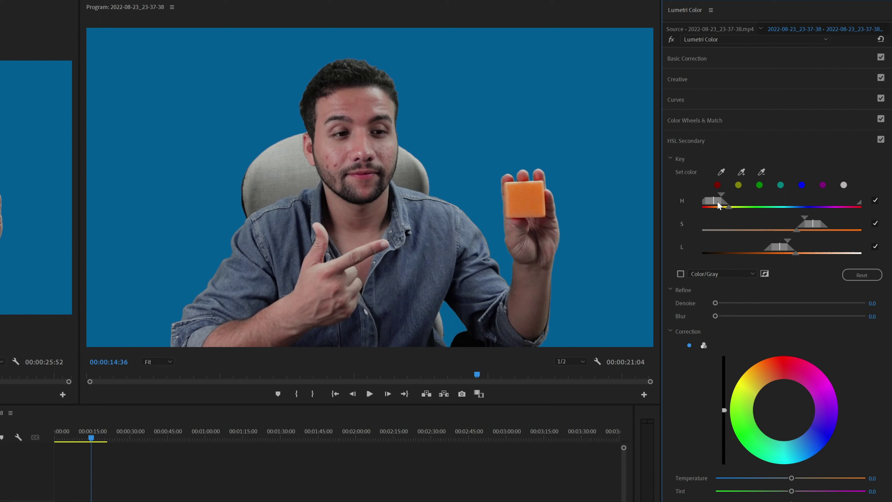
Preview the key as a grey mask and add the cube's grey patches and lower edge with the + eyedropper
click(681, 273)
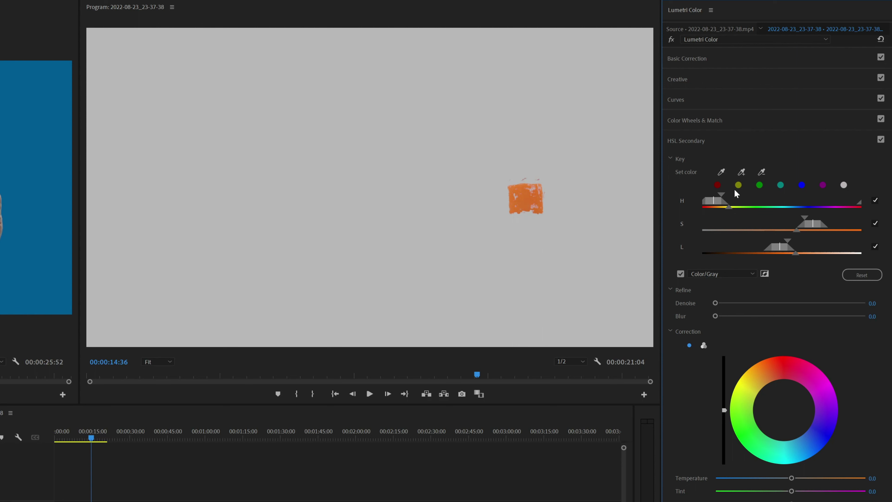
click(742, 172)
click(536, 185)
click(531, 203)
mouse_move(526, 207)
mouse_down()
mouse_move(515, 213)
mouse_move(527, 221)
mouse_up()
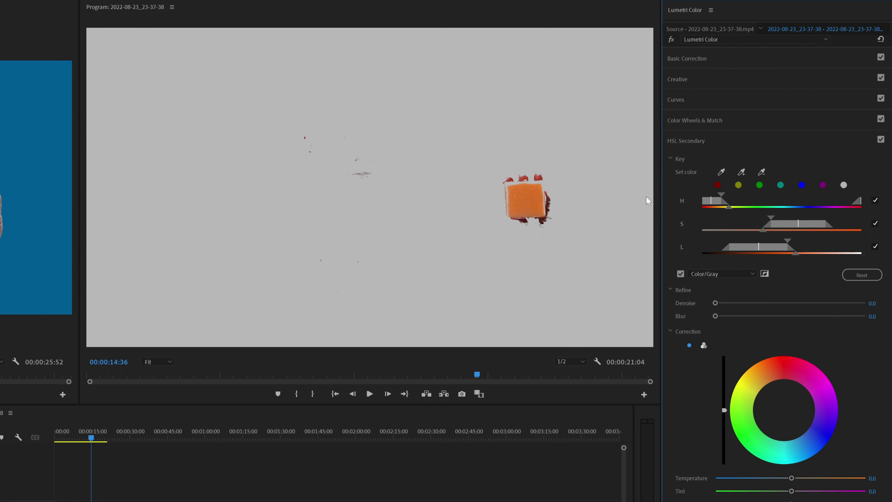
Remove the red fringe beside the cube from the key, then add the cube's orange back in
click(761, 172)
click(554, 198)
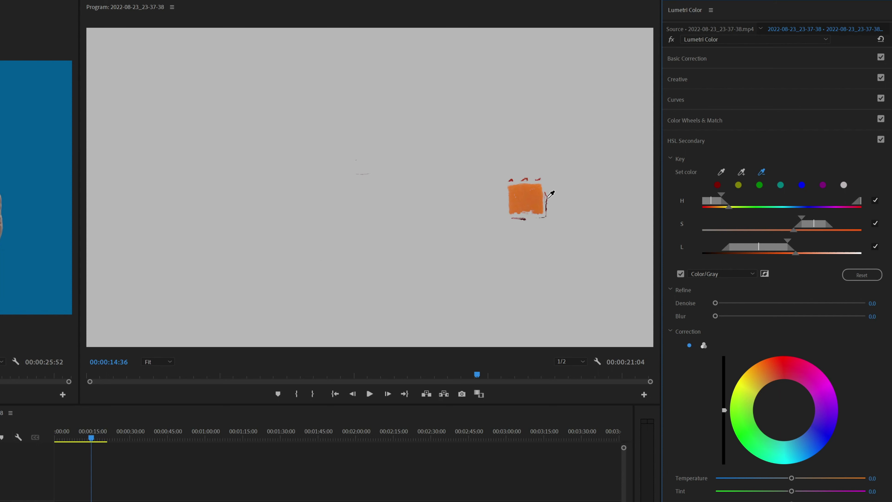
click(547, 197)
mouse_move(547, 197)
mouse_down()
mouse_move(552, 205)
mouse_move(539, 217)
mouse_up()
click(741, 172)
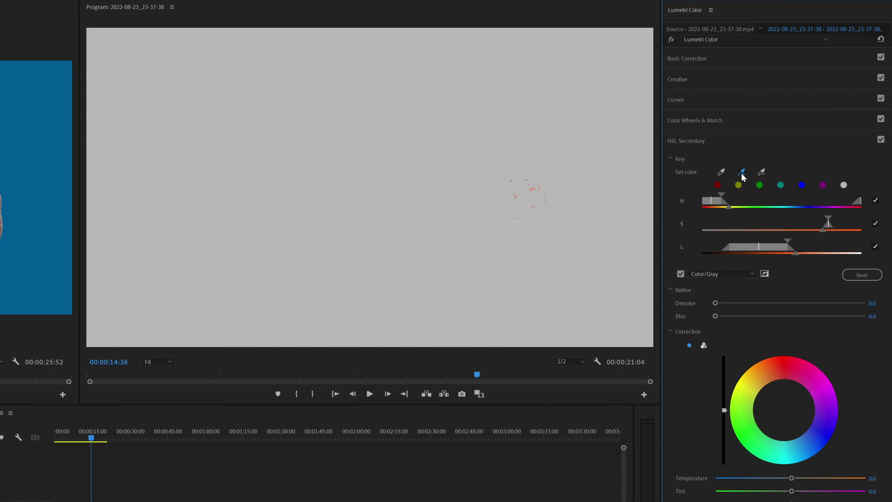
click(532, 192)
click(533, 194)
click(523, 206)
click(527, 206)
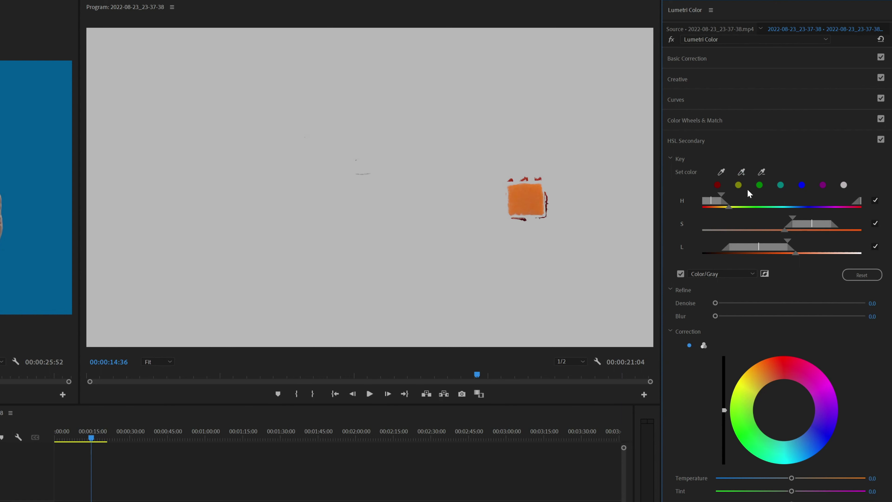
Remove the faint grey streak and stray specks from the key with the − eyedropper
click(763, 172)
click(365, 173)
click(363, 175)
click(368, 173)
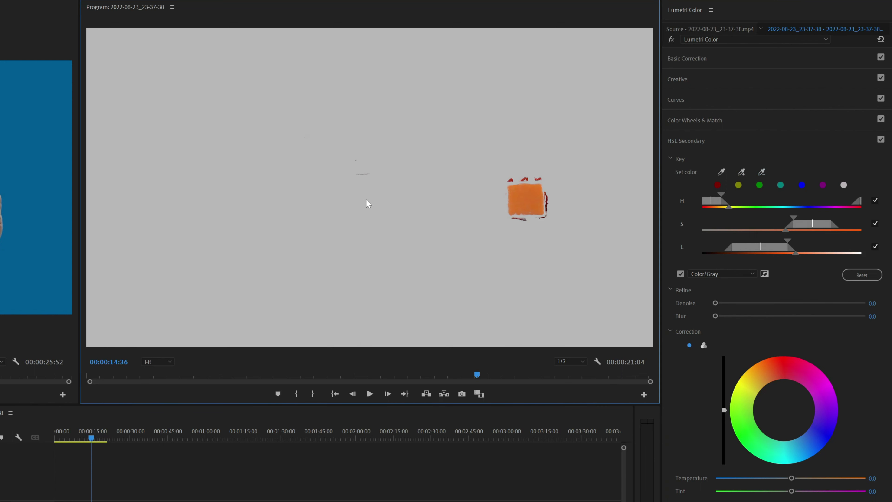
click(762, 172)
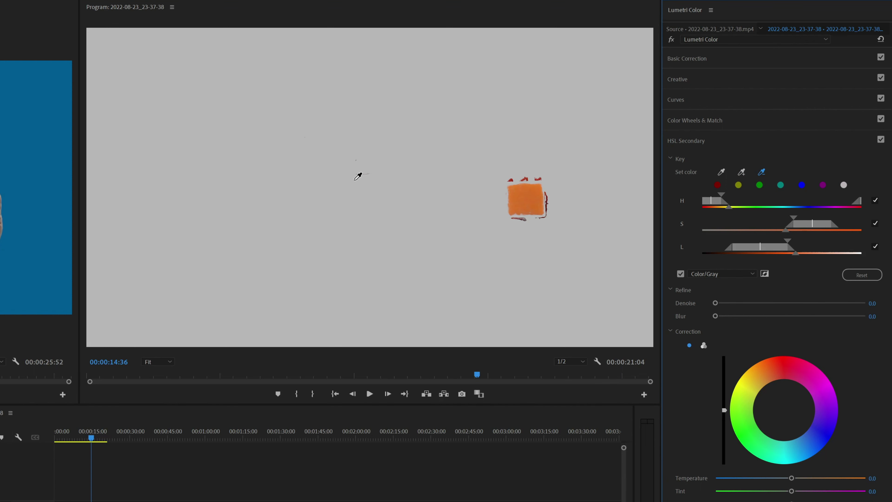
click(369, 170)
click(368, 179)
Tighten the hue range's lower softness and shift the keyed cube toward pink on the Correction wheel
mouse_move(729, 209)
mouse_down()
mouse_move(743, 208)
mouse_move(720, 209)
mouse_up()
click(680, 274)
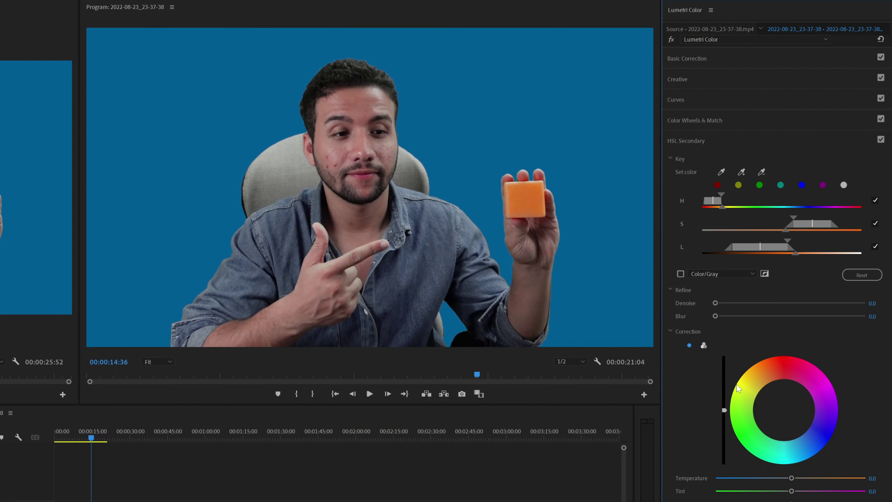
drag(764, 395, 806, 437)
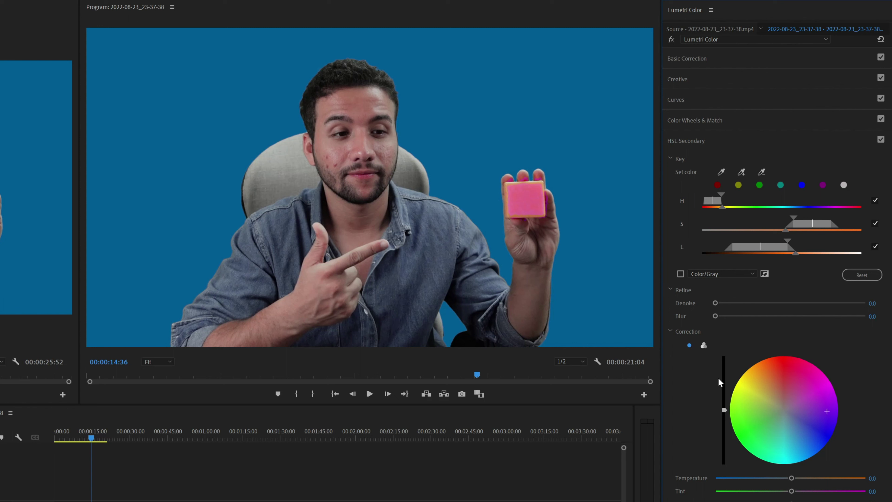
click(680, 273)
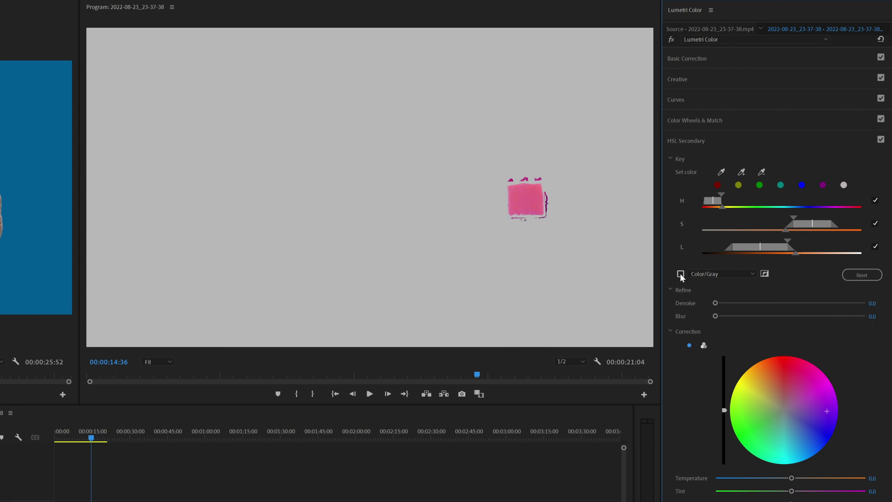
click(681, 274)
Add more of the pink cube to the key and remove the magenta spill from the fingers
click(741, 172)
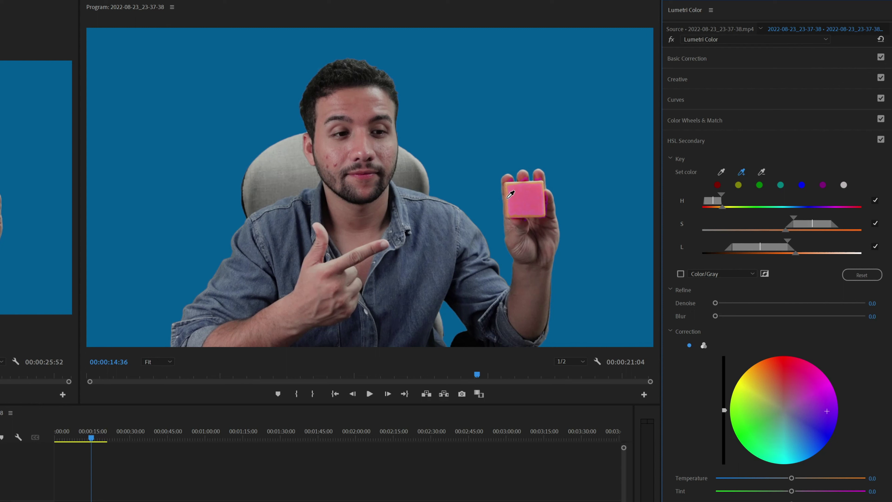
click(507, 202)
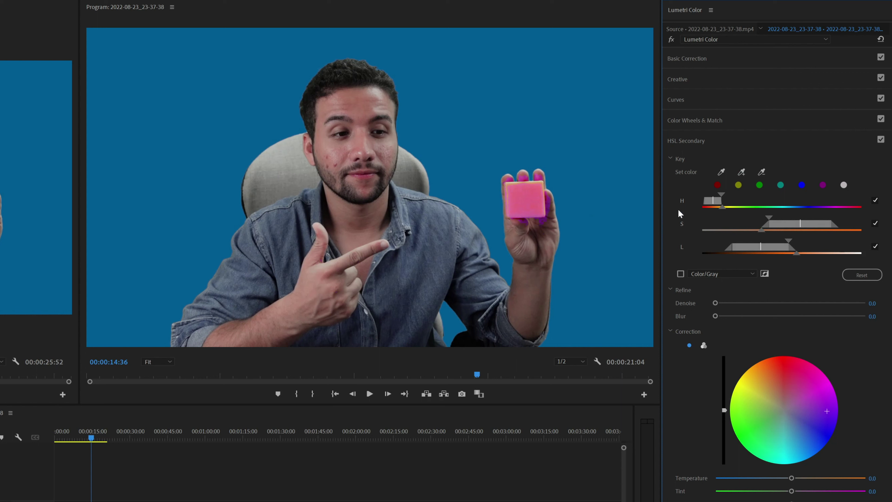
click(761, 172)
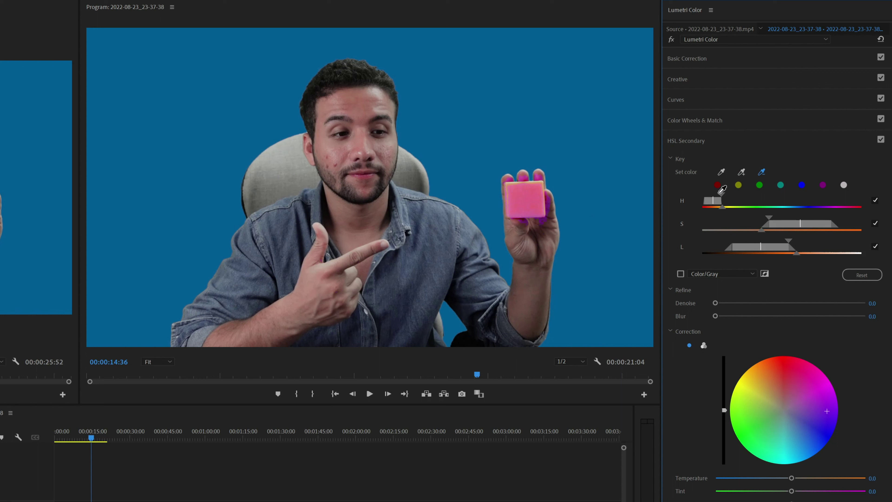
click(550, 209)
Switch Correction to three-way wheels, push Midtones toward yellow, and nudge the Shadows wheel
drag(789, 400, 754, 418)
drag(800, 442, 810, 405)
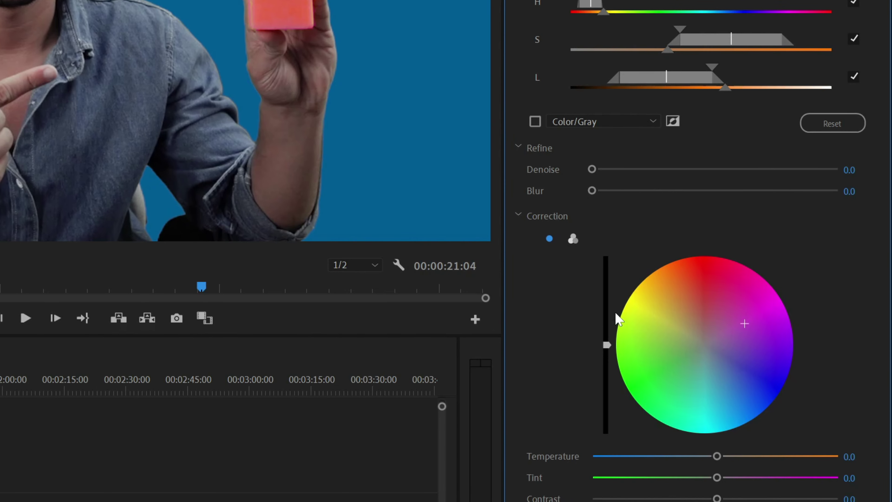
click(573, 242)
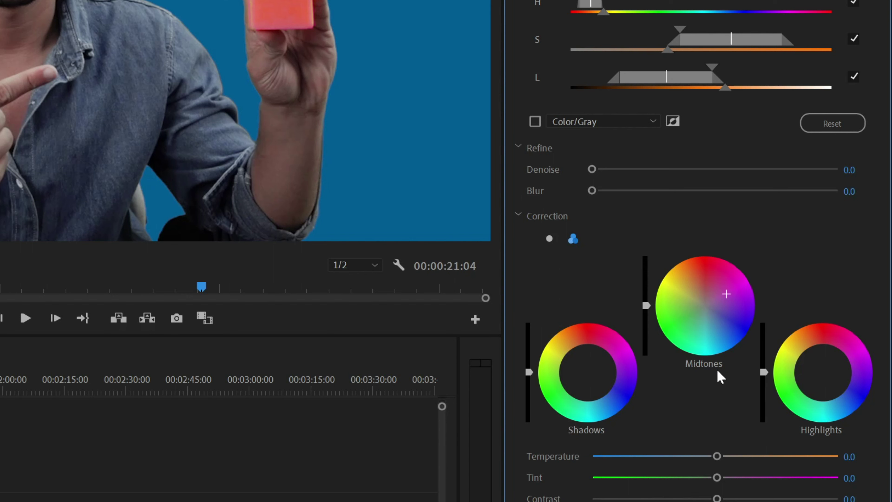
drag(727, 295, 749, 284)
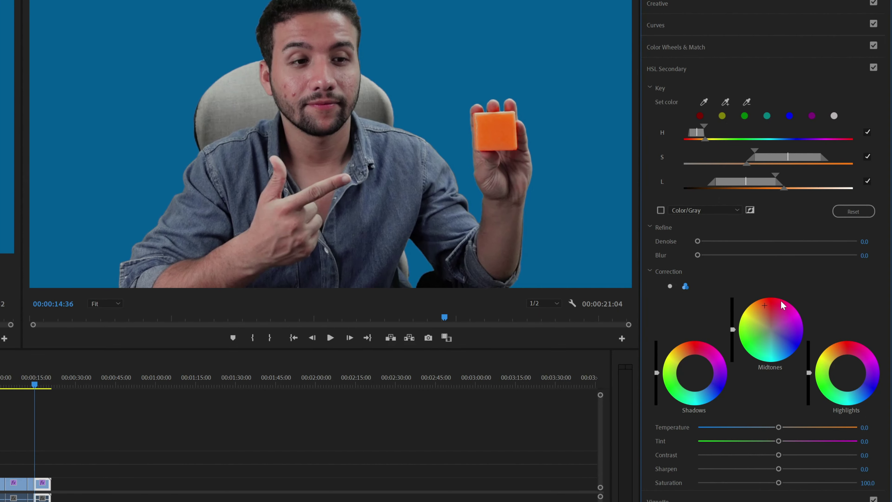
click(782, 303)
drag(776, 346, 753, 346)
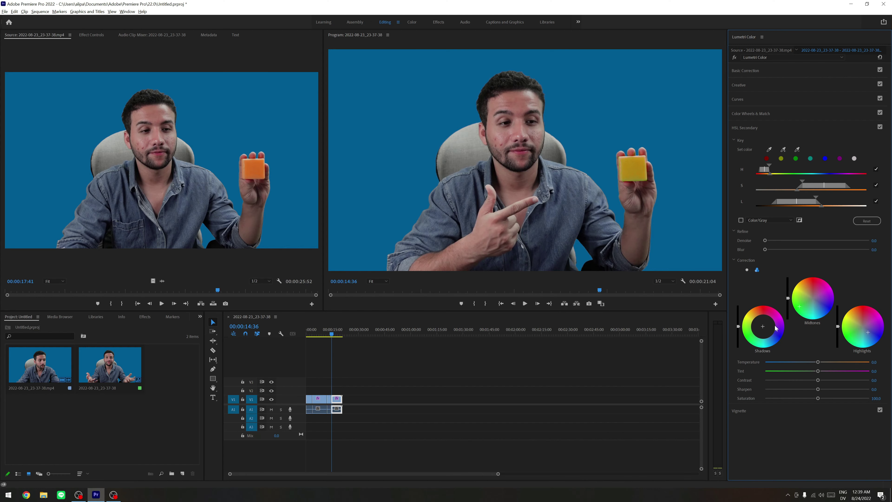
click(766, 333)
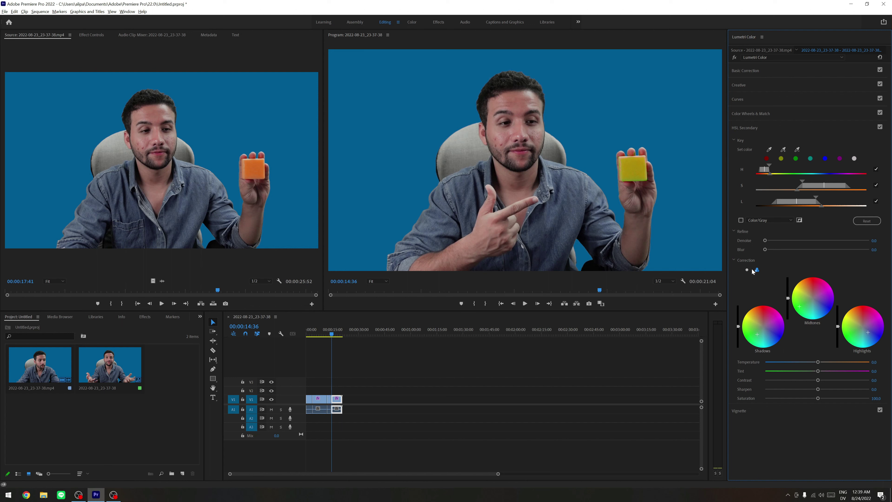
click(879, 128)
click(880, 127)
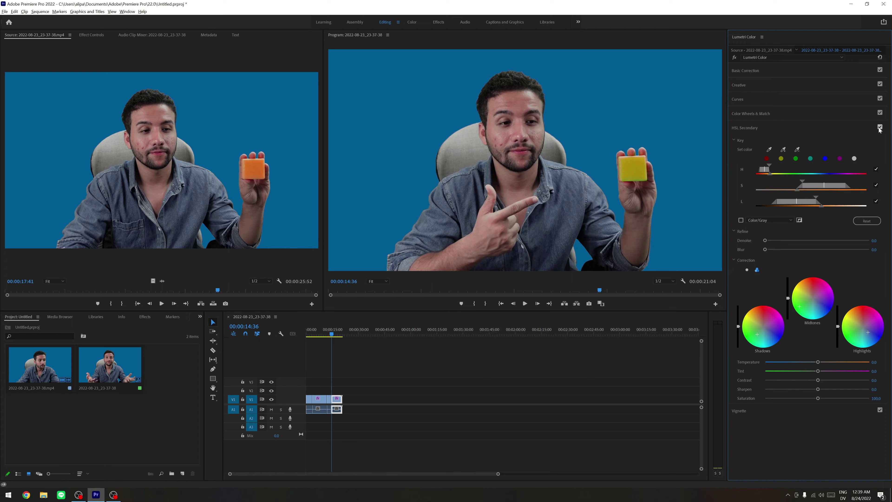